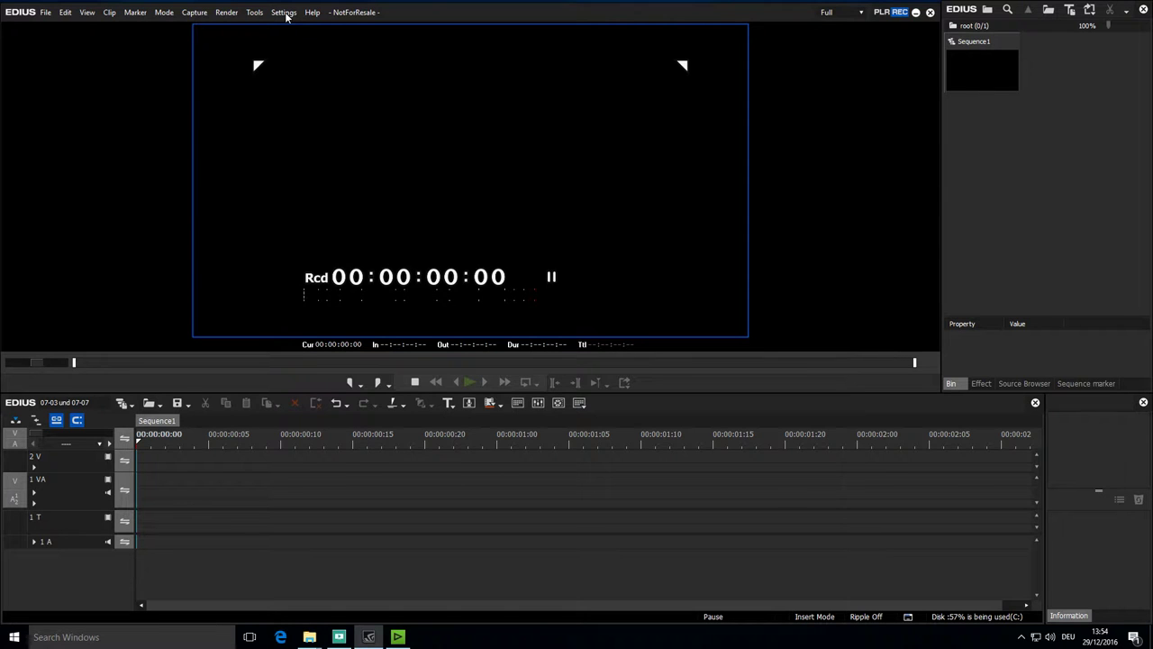
- Open System Settings at the Hardware > Device Preset page
click(284, 13)
click(289, 27)
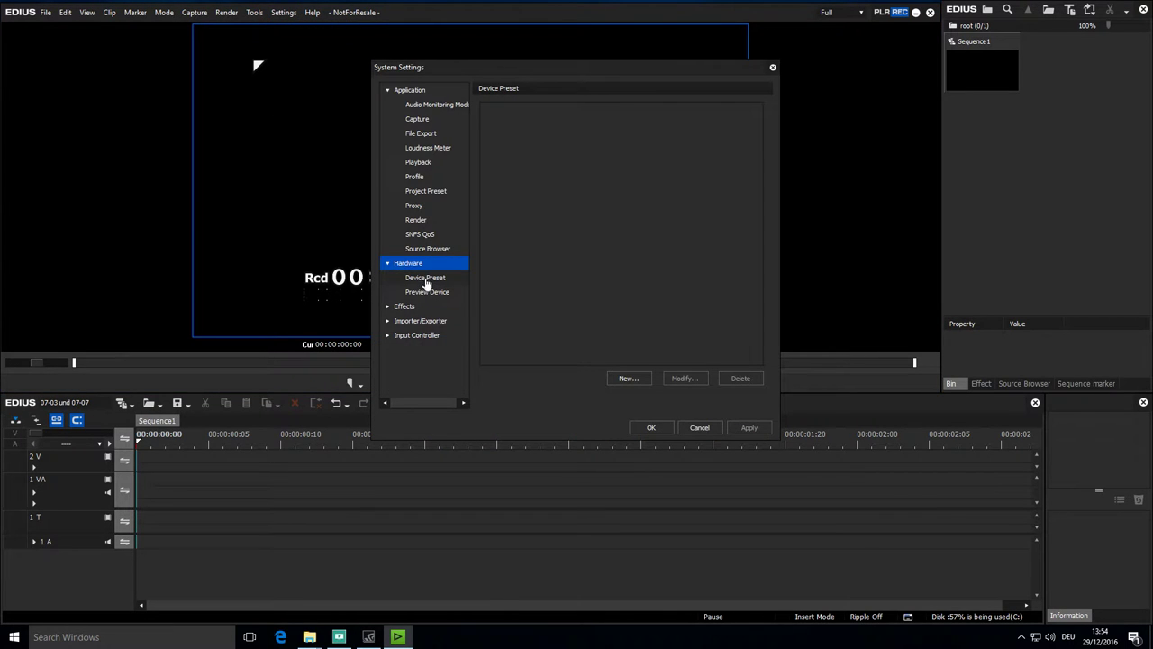
click(426, 281)
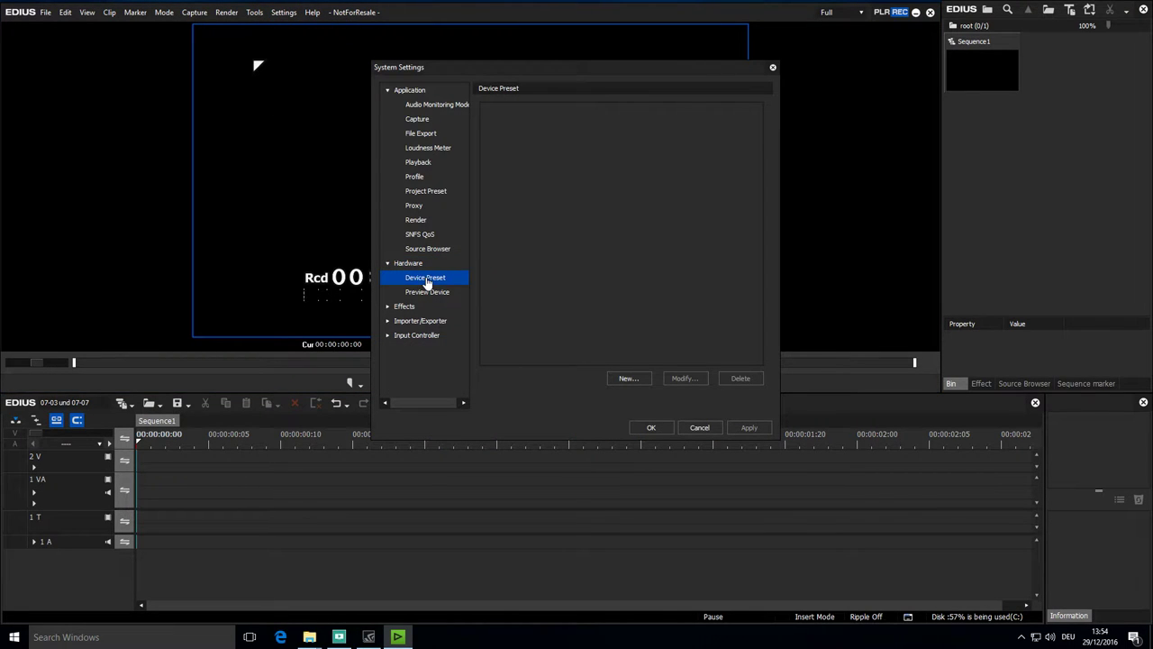
- Create a new device preset named 'BMD Intensity Pro 4K' with the video deck icon
click(628, 378)
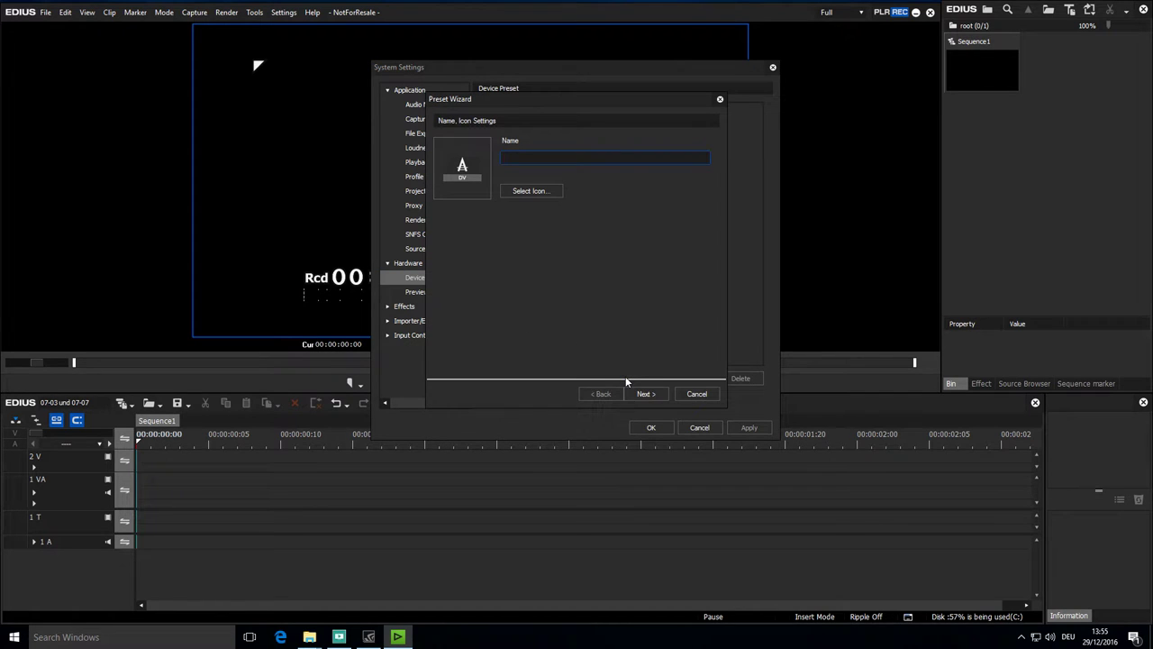
text(BMD Intensity Pro 4K)
click(555, 197)
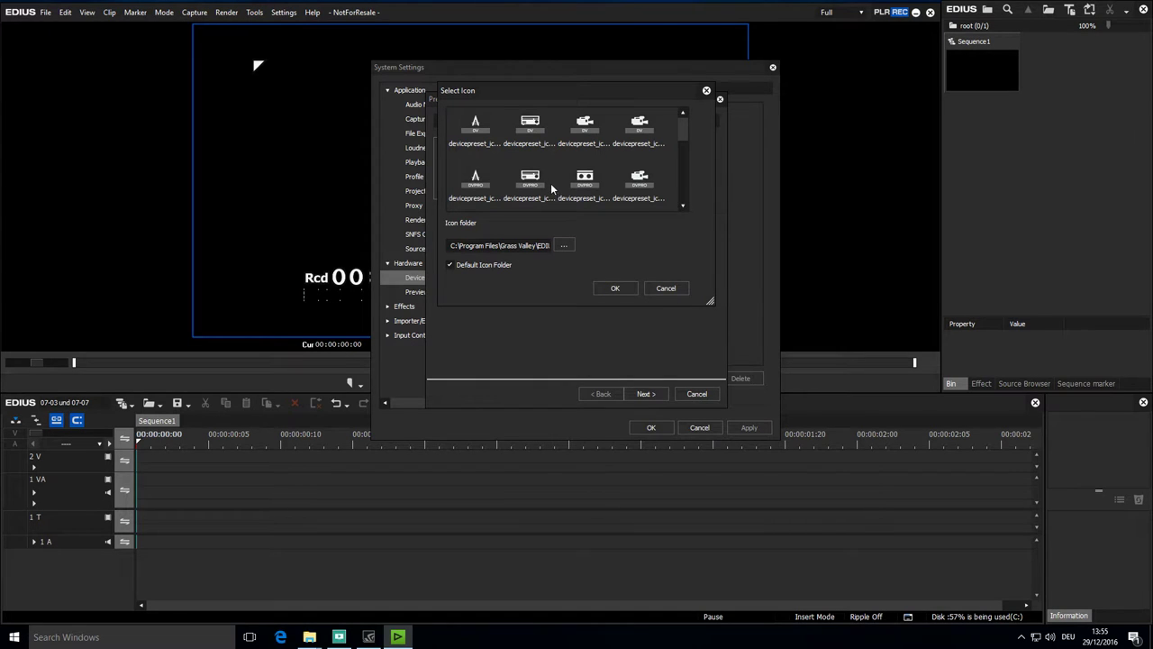
scroll(550, 183, down, 3)
click(537, 185)
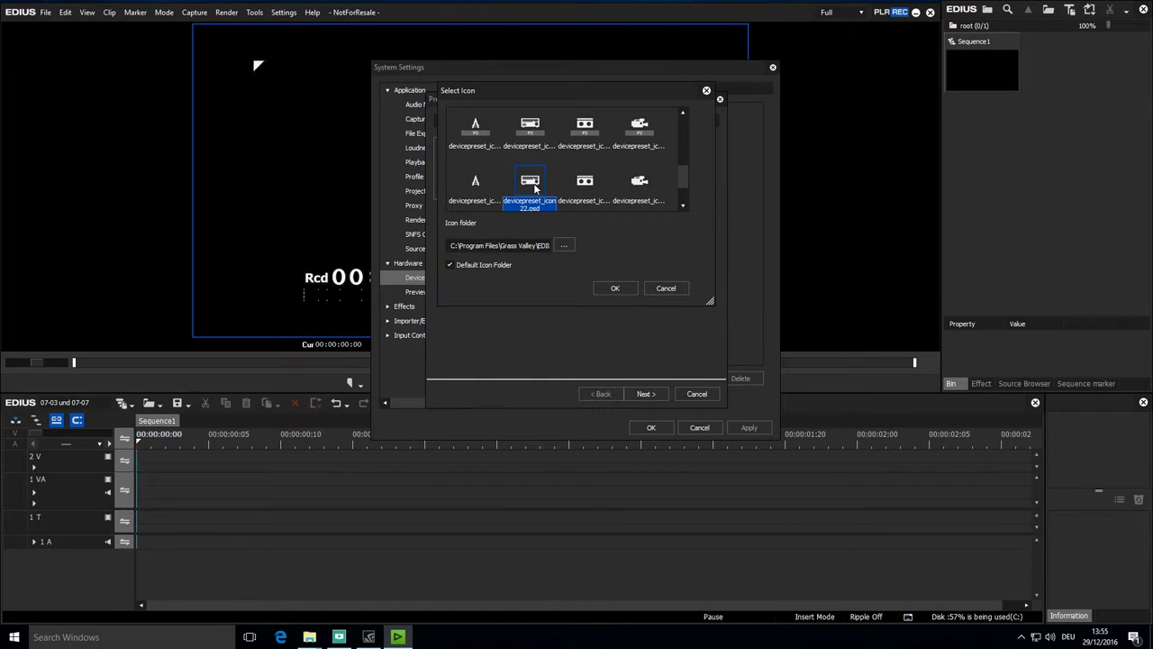
click(615, 288)
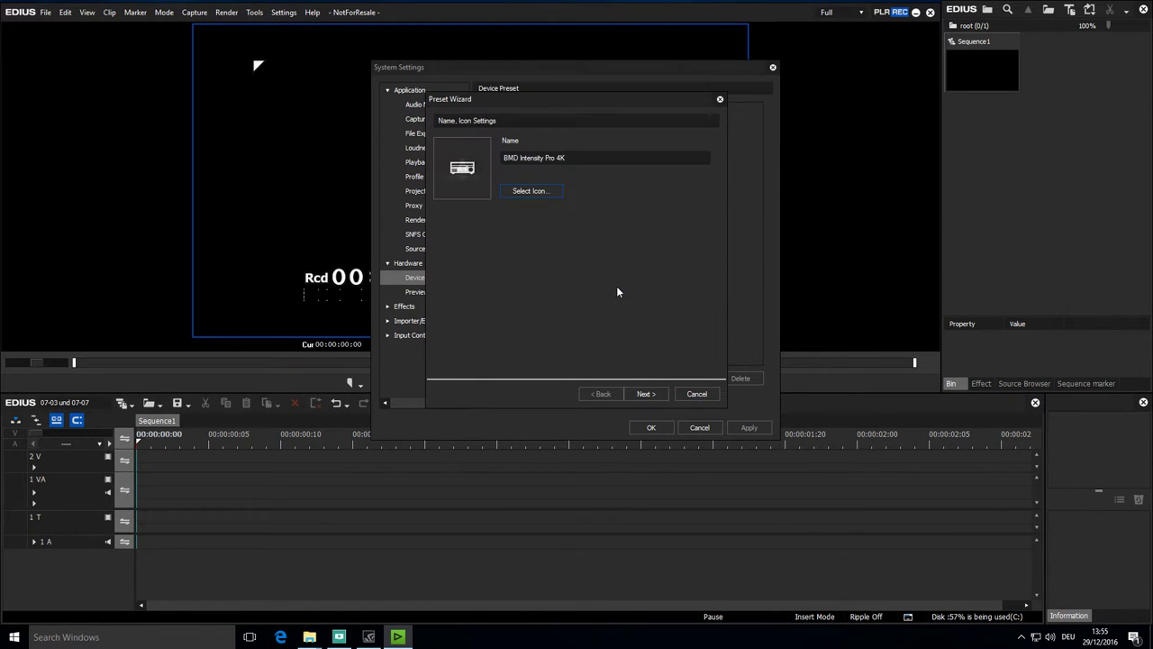
- Set the input interface to Intensity Pro 4K with [8bit] 1920x1080 50i video format
click(660, 399)
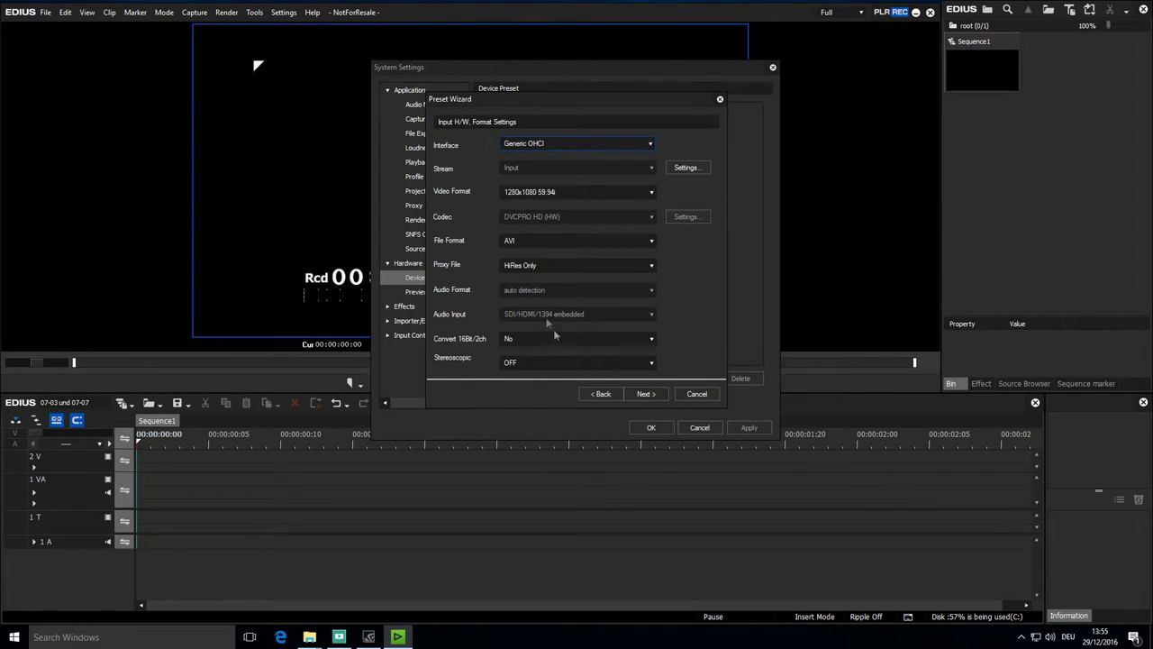
click(651, 144)
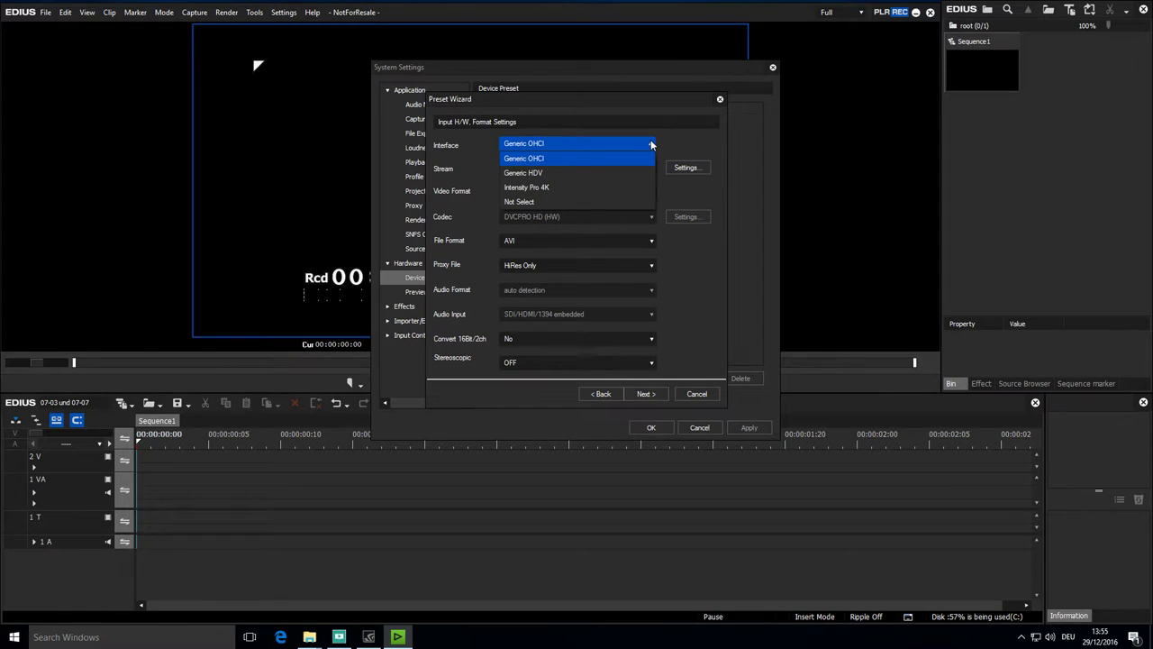
click(629, 187)
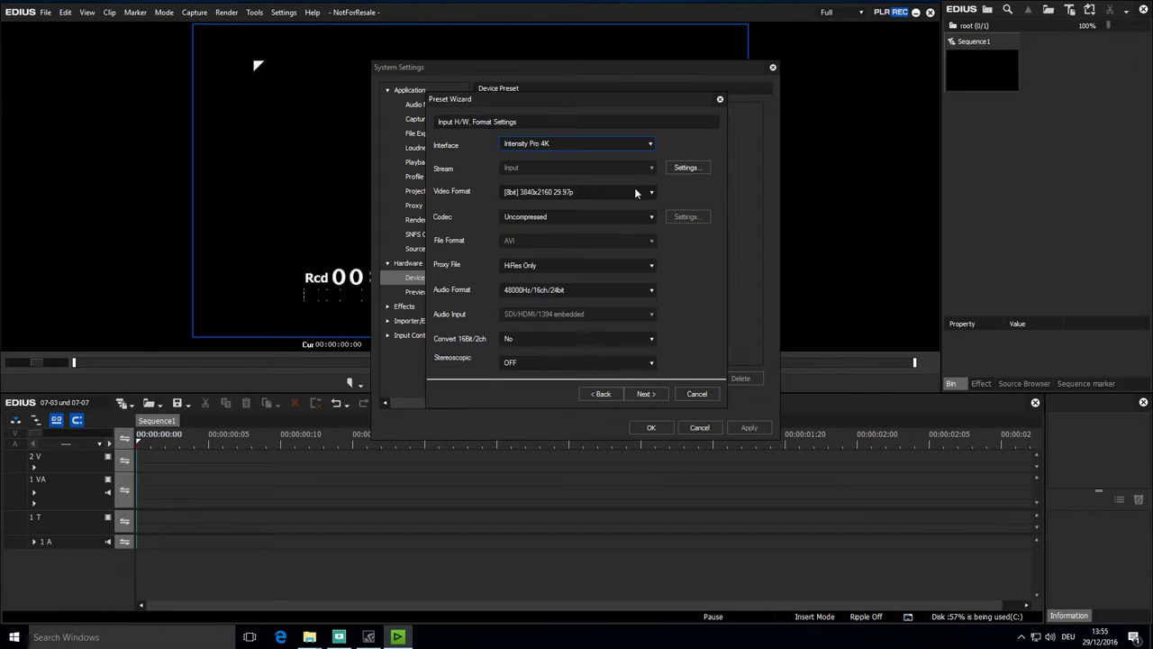
click(652, 193)
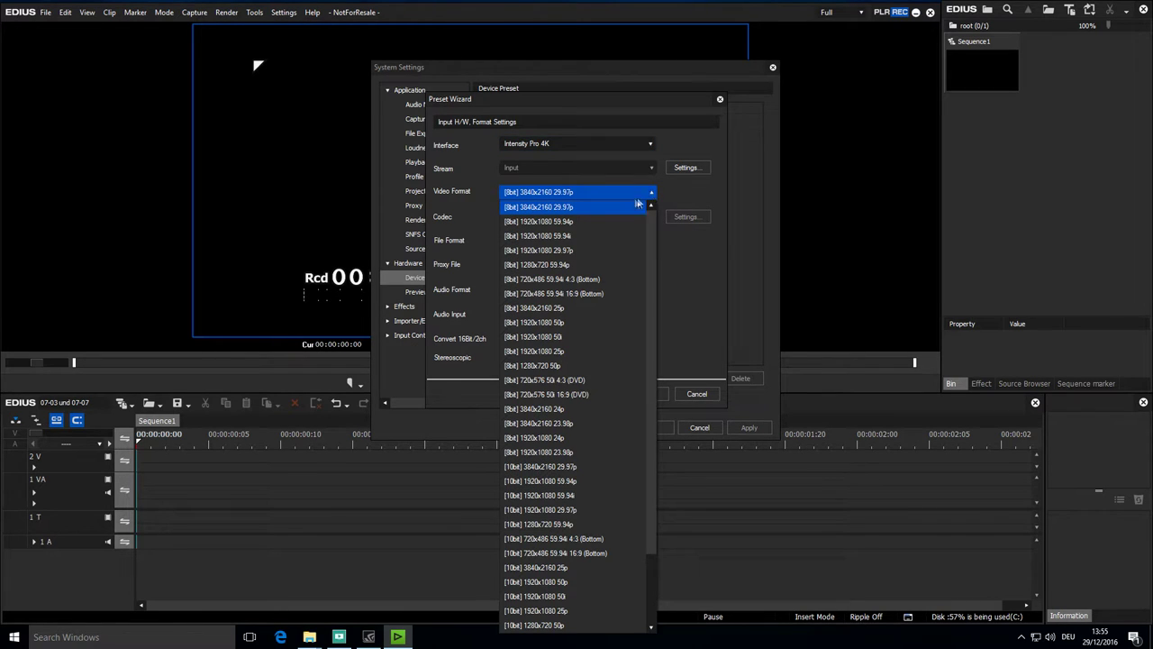
click(564, 337)
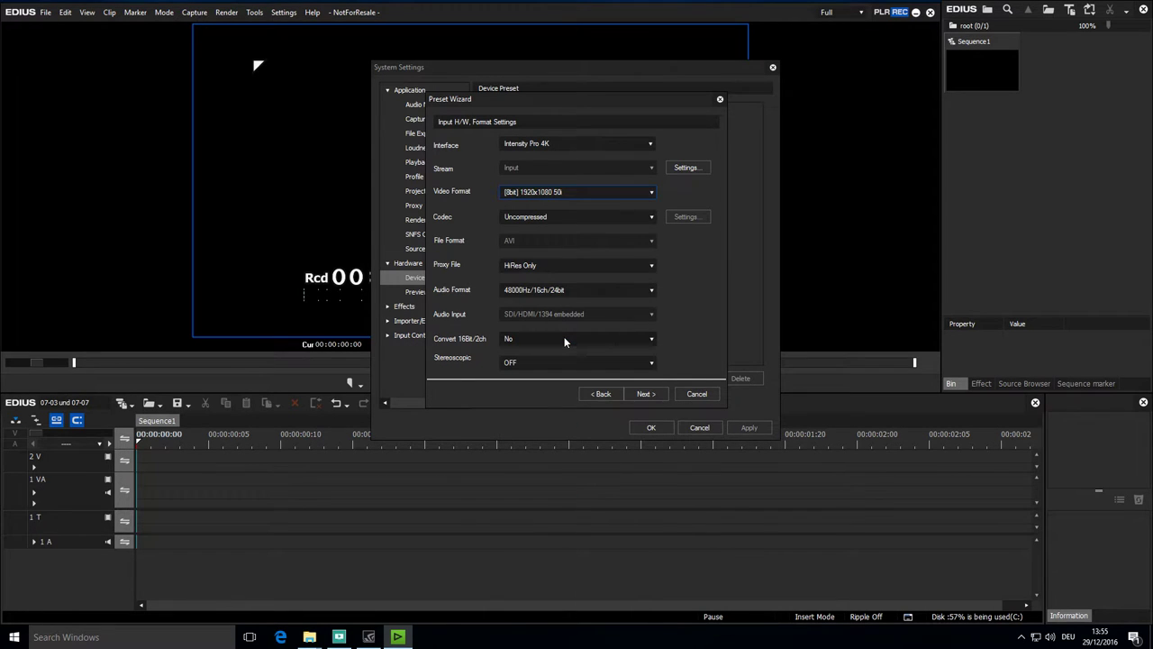
- Choose the Grass Valley HQX codec, keeping its quality settings unchanged
click(647, 219)
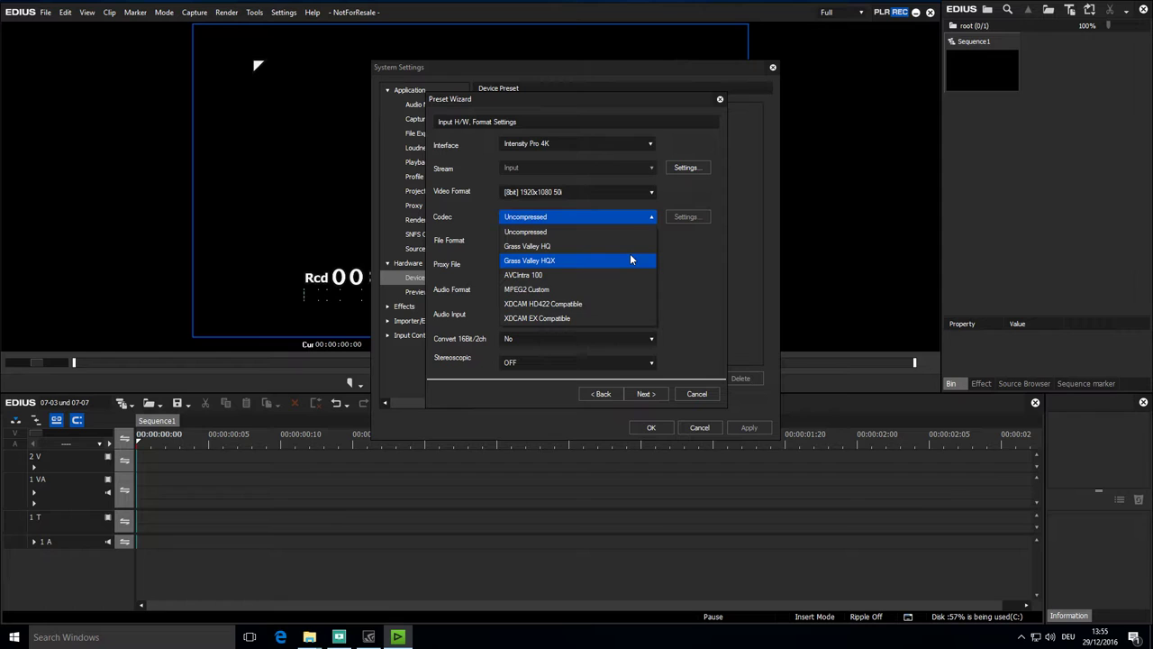
click(631, 260)
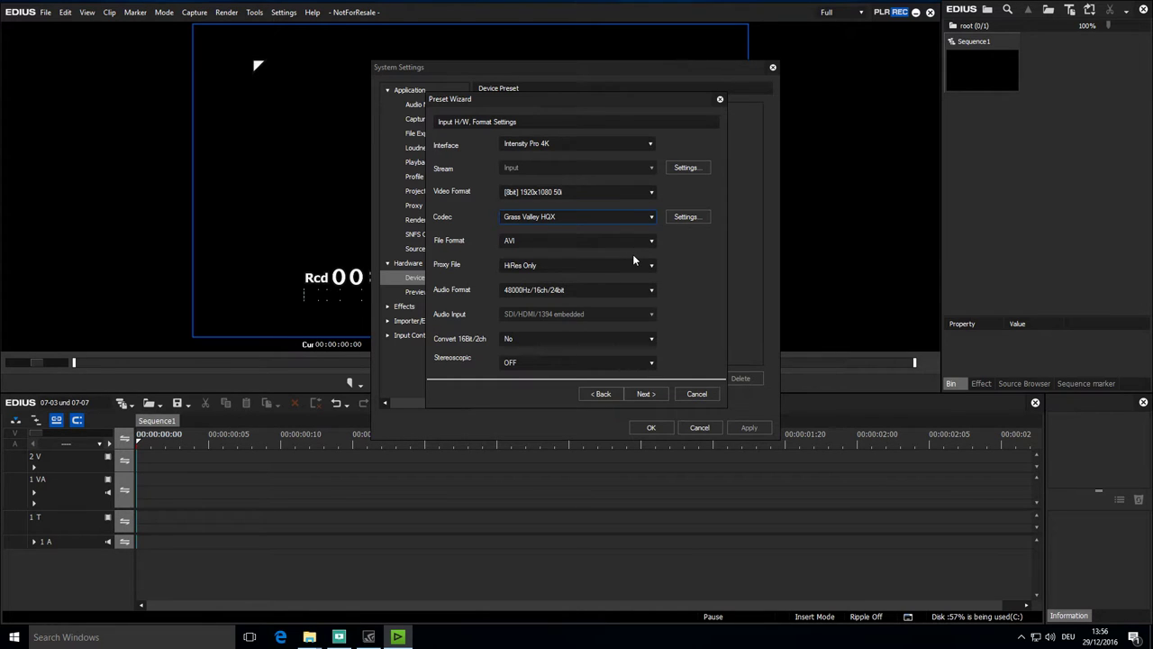
click(701, 217)
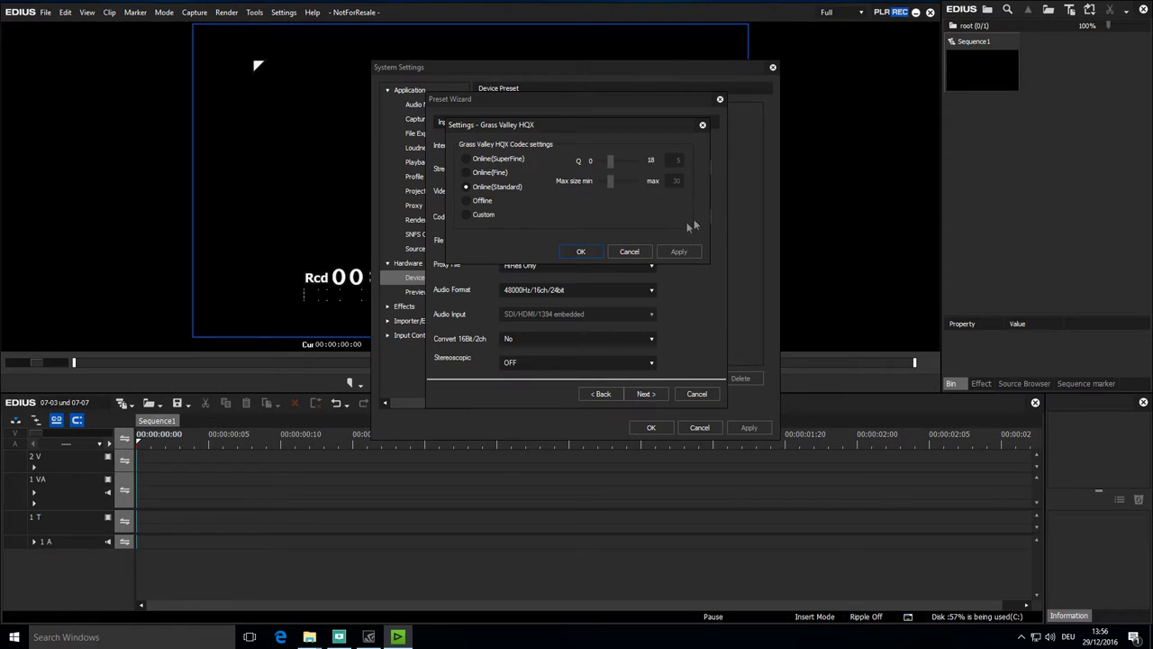
click(582, 252)
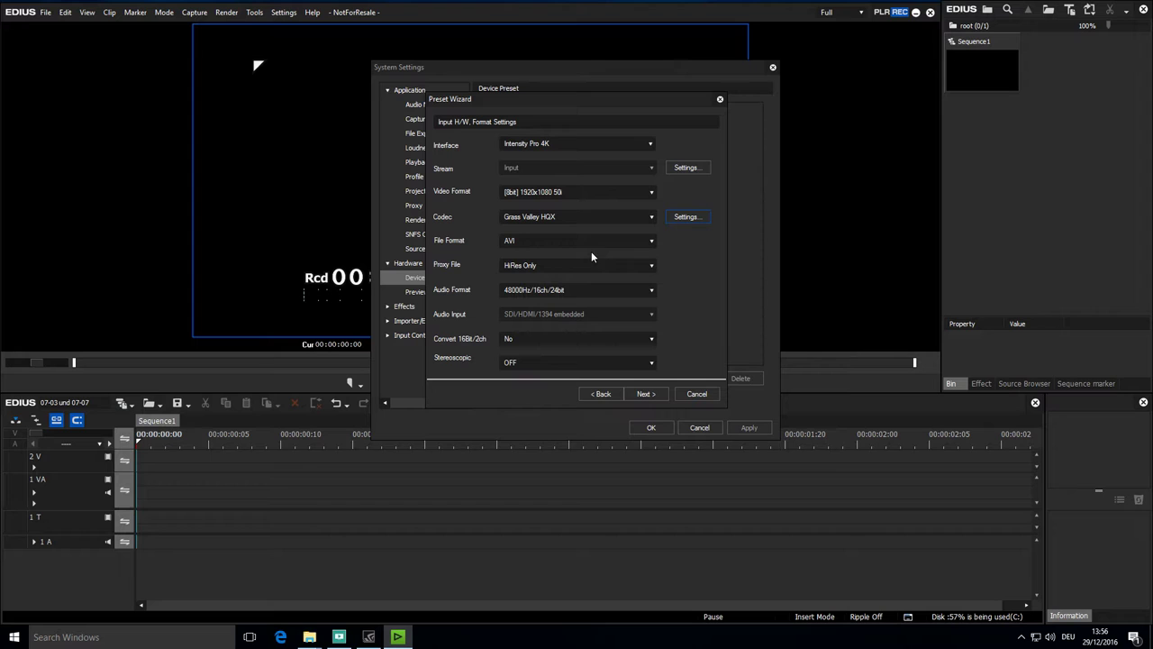
- Finish the preset with the output interface set to Not Select
click(645, 394)
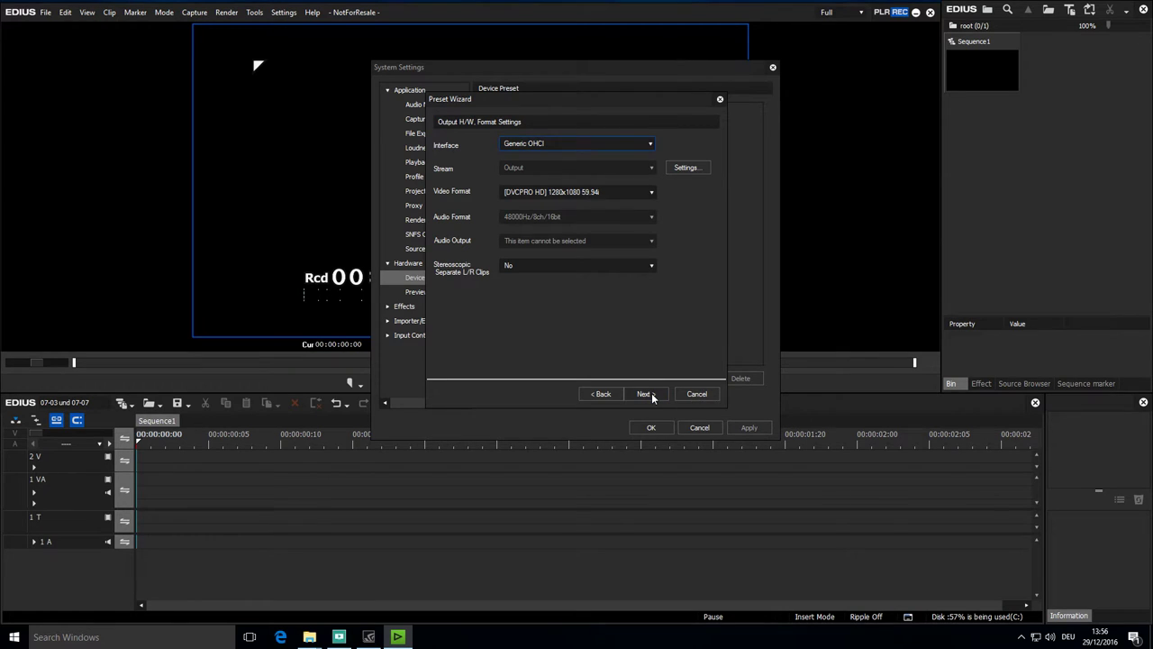
click(652, 144)
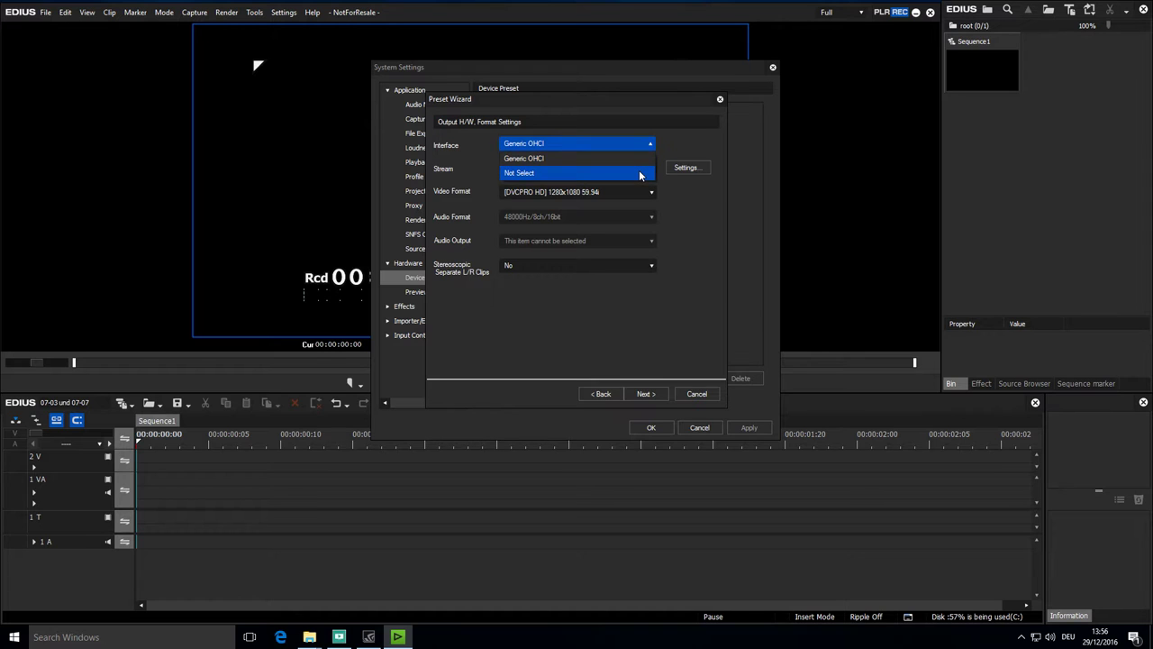
click(639, 175)
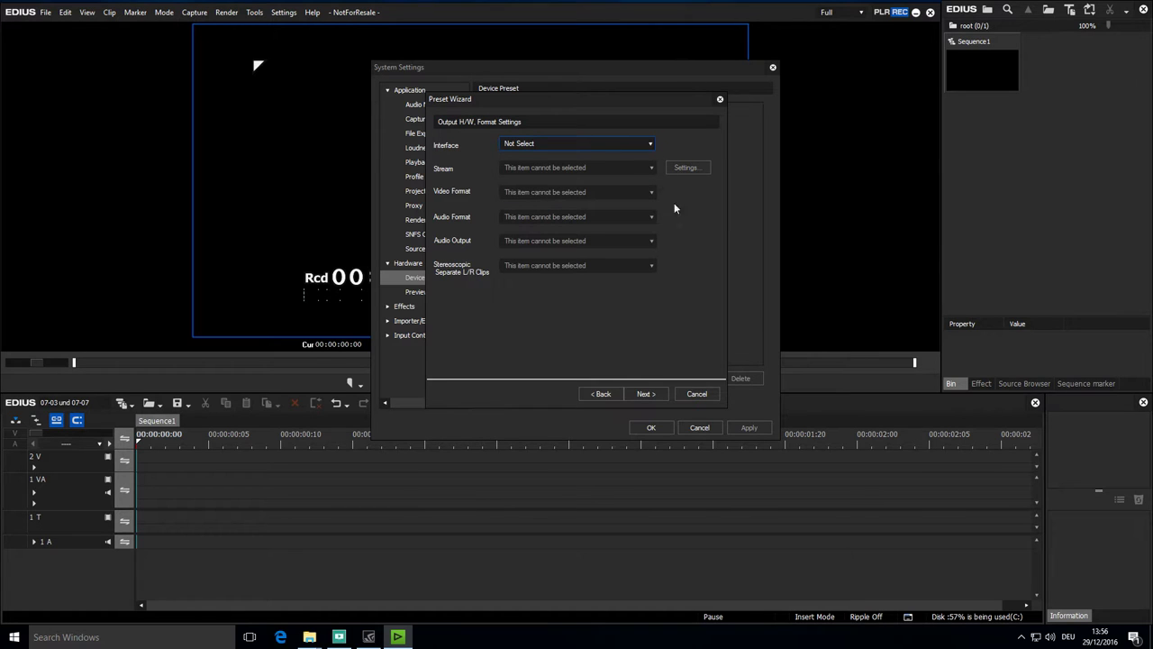
click(652, 395)
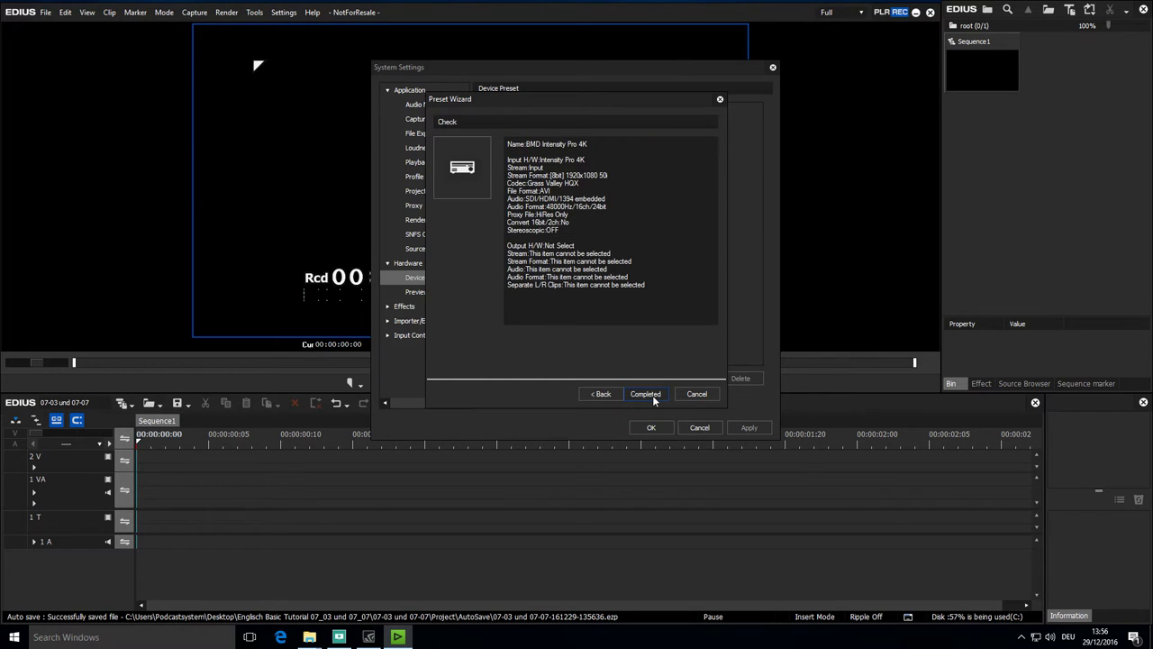
click(652, 394)
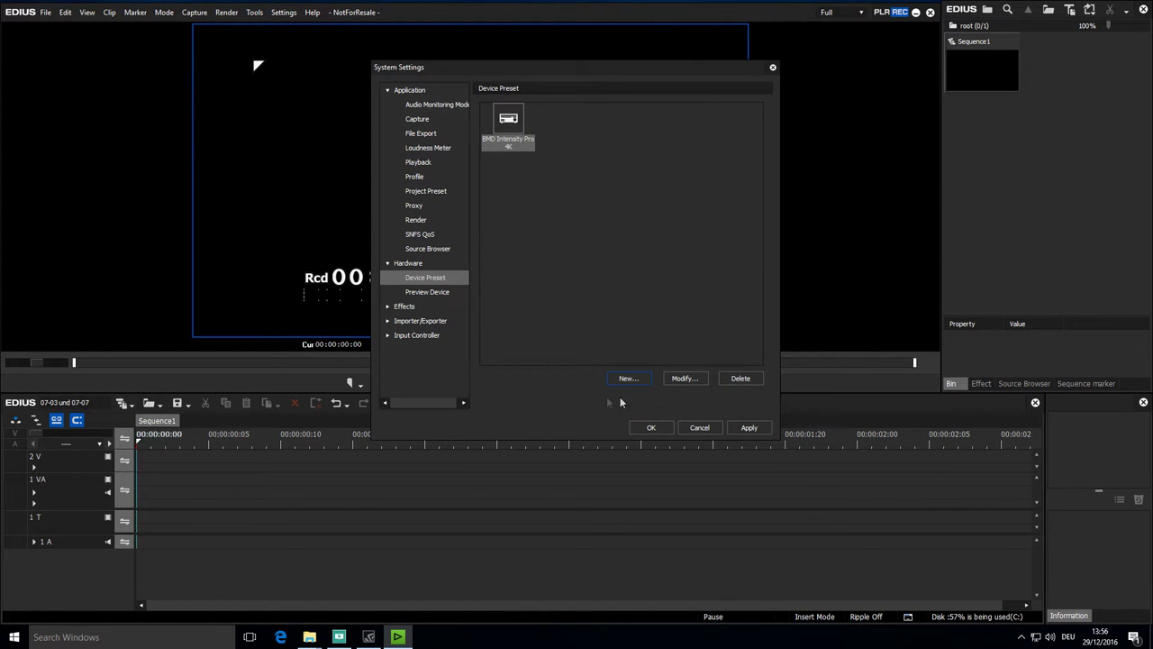
- Assign the new preset as Input Preset 1 and apply the settings
right_click(510, 129)
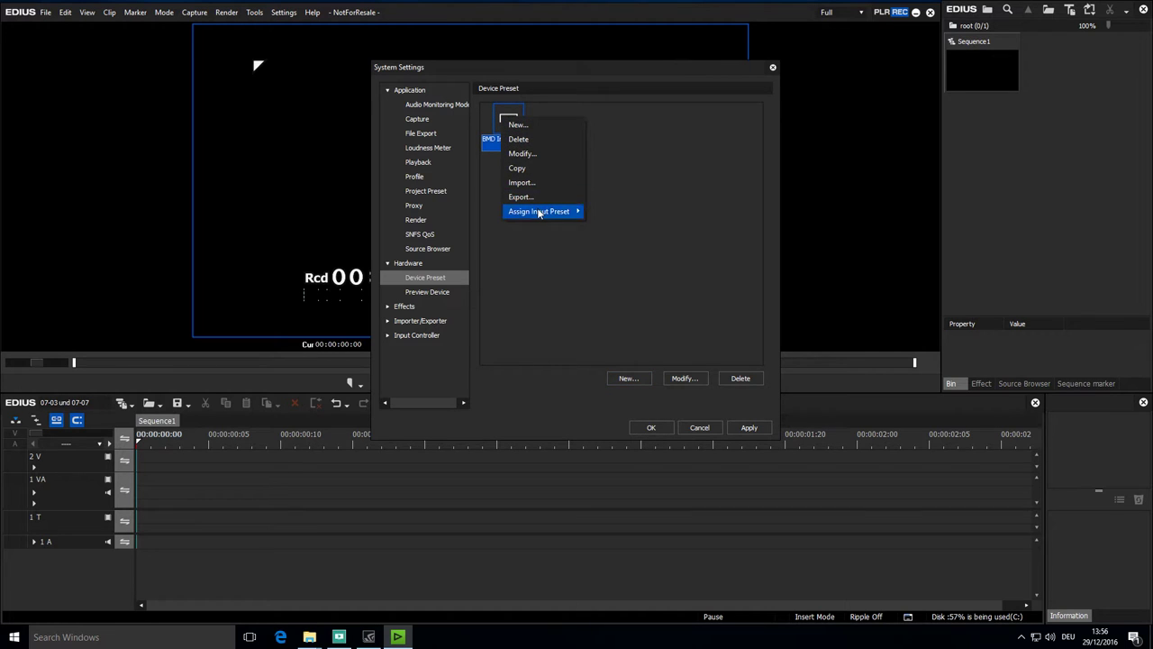
mouse_move(538, 212)
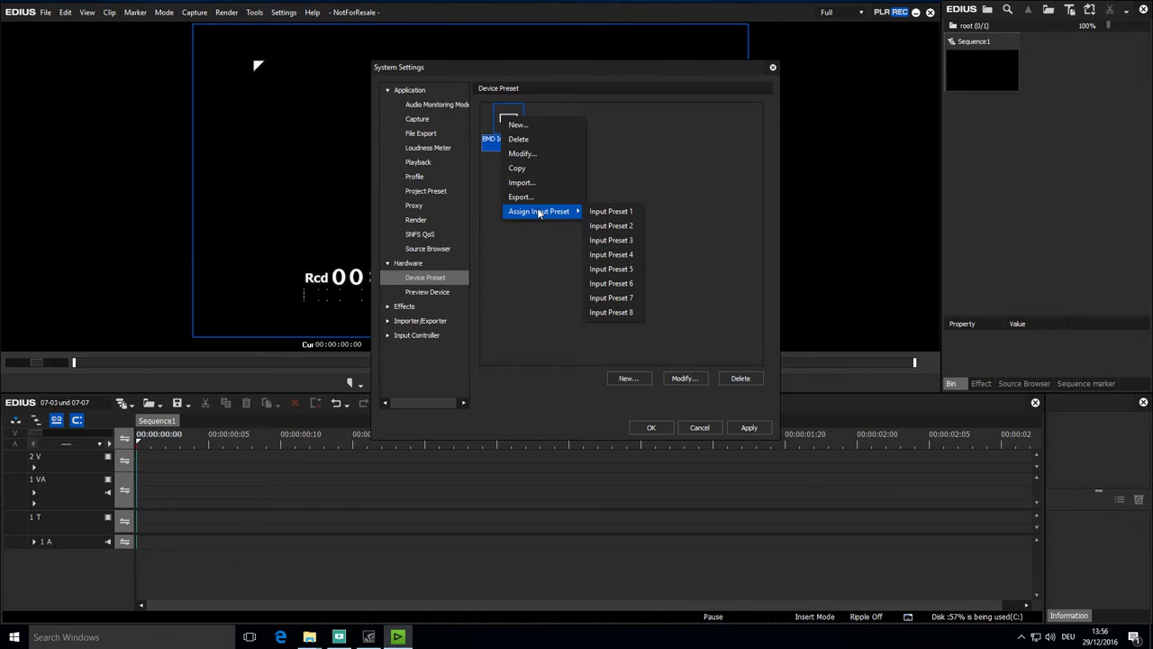
click(600, 212)
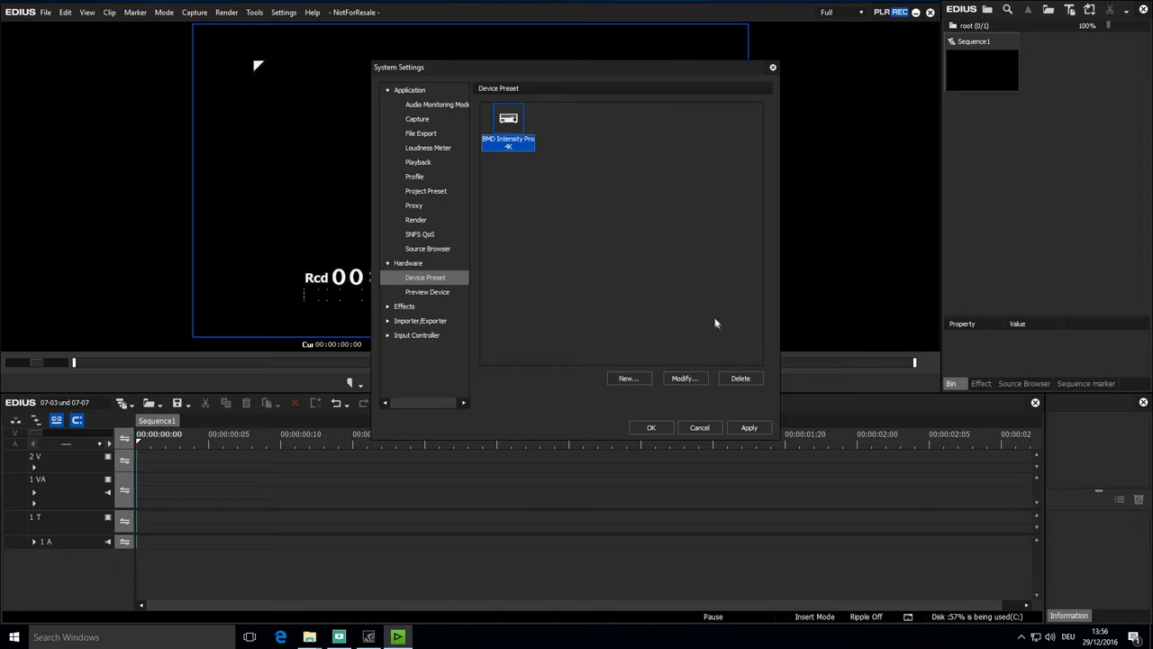
click(745, 426)
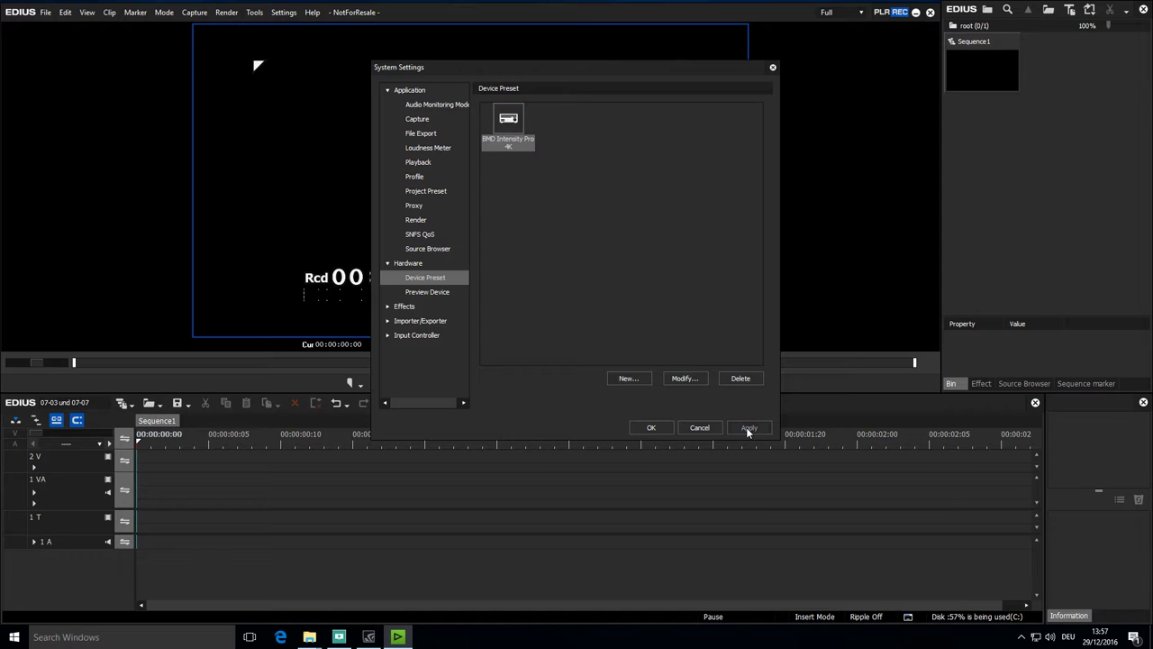
- Close System Settings and start the BMD Intensity Pro 4K live preview, accepting the Reel No. defaults
click(658, 427)
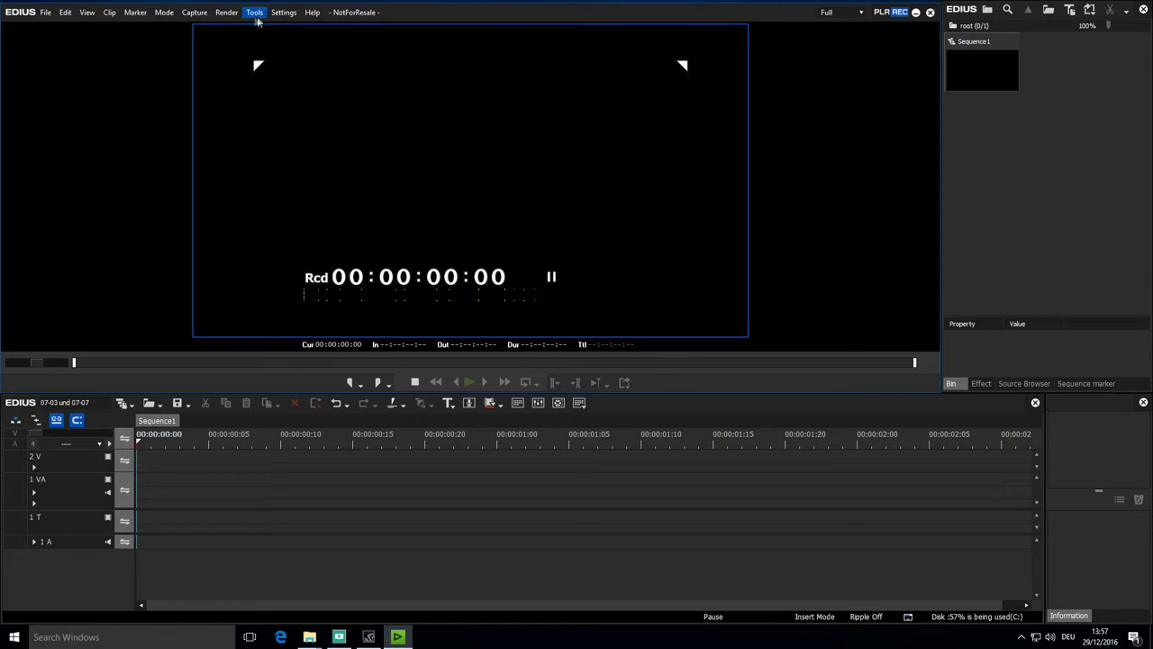
click(185, 15)
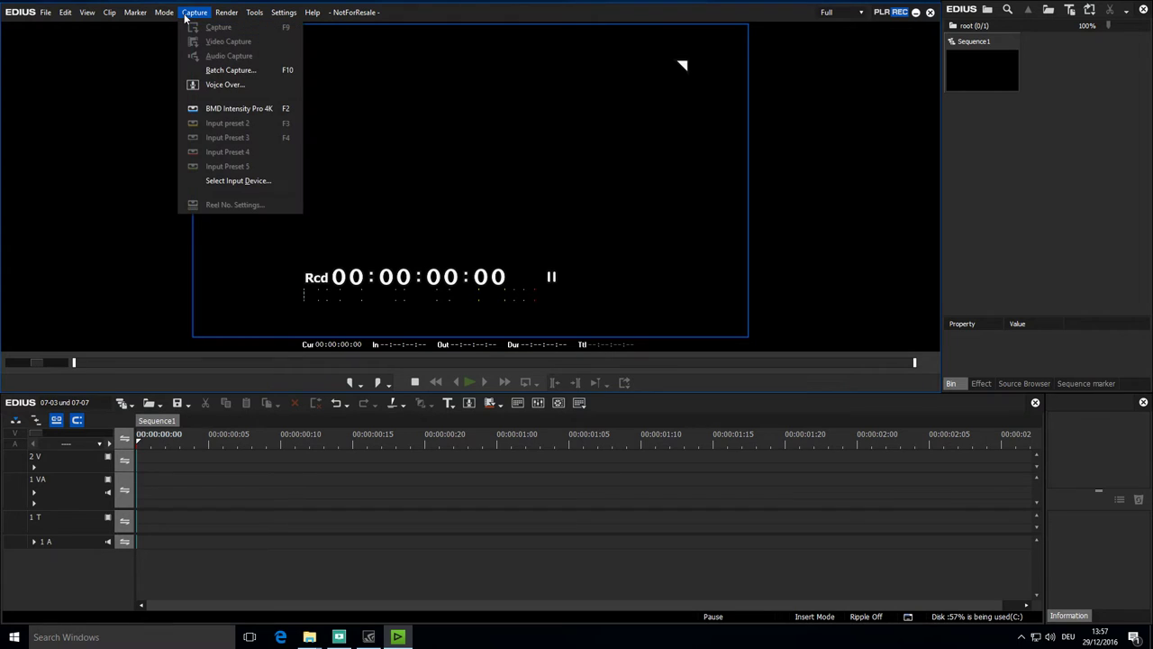
click(249, 110)
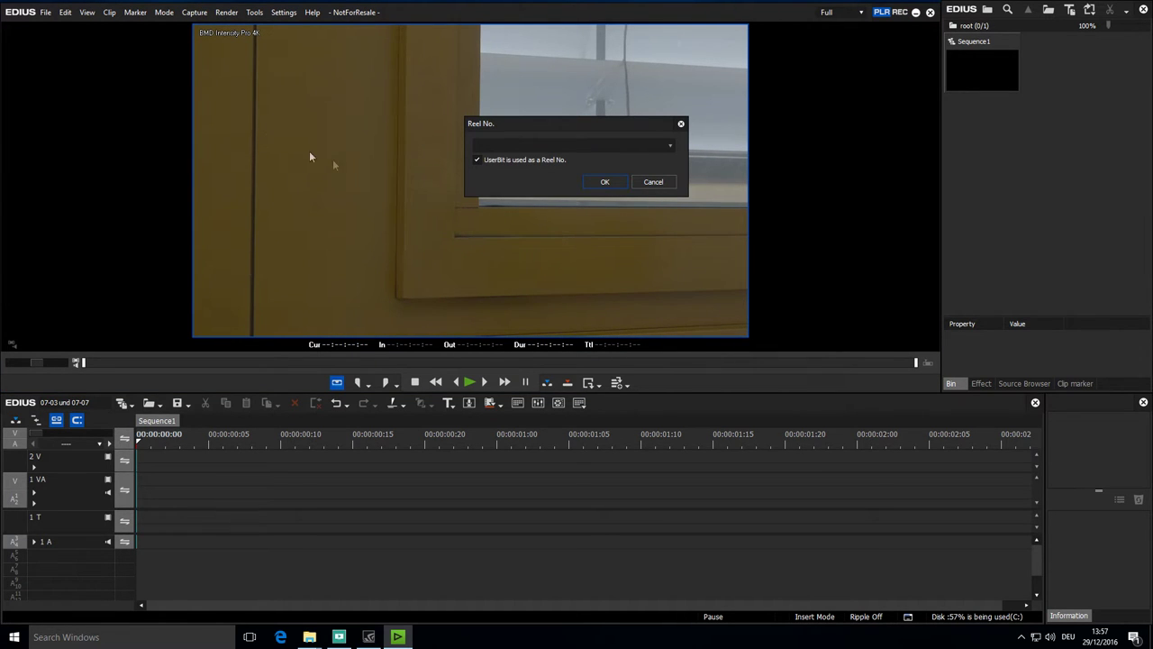
click(604, 183)
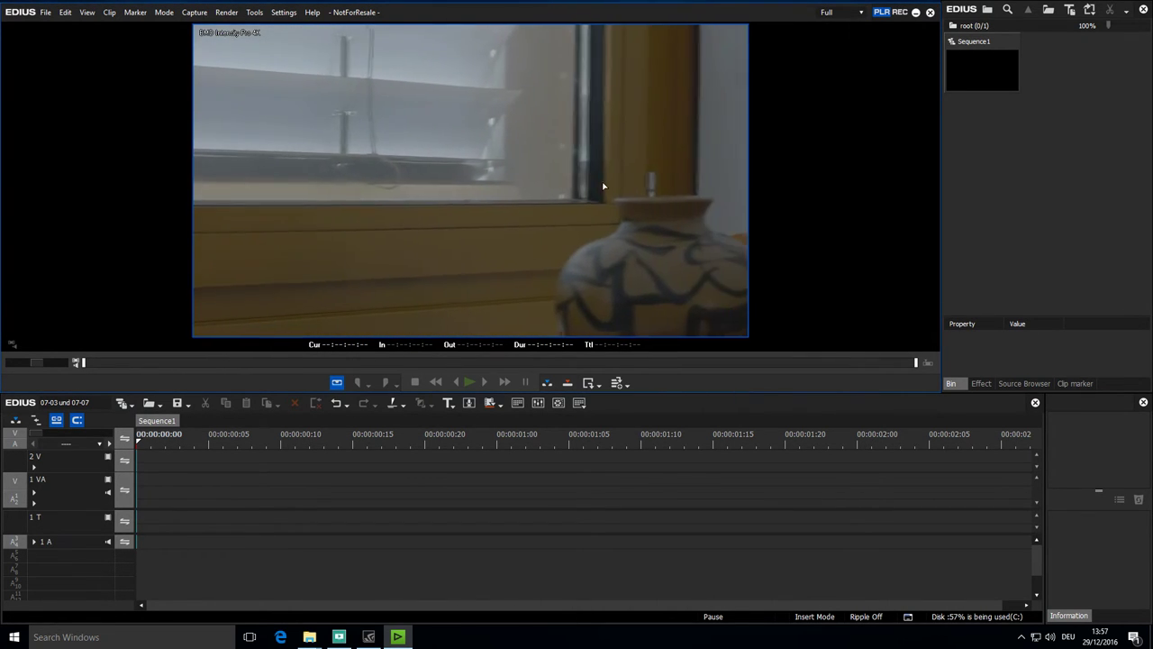
click(185, 12)
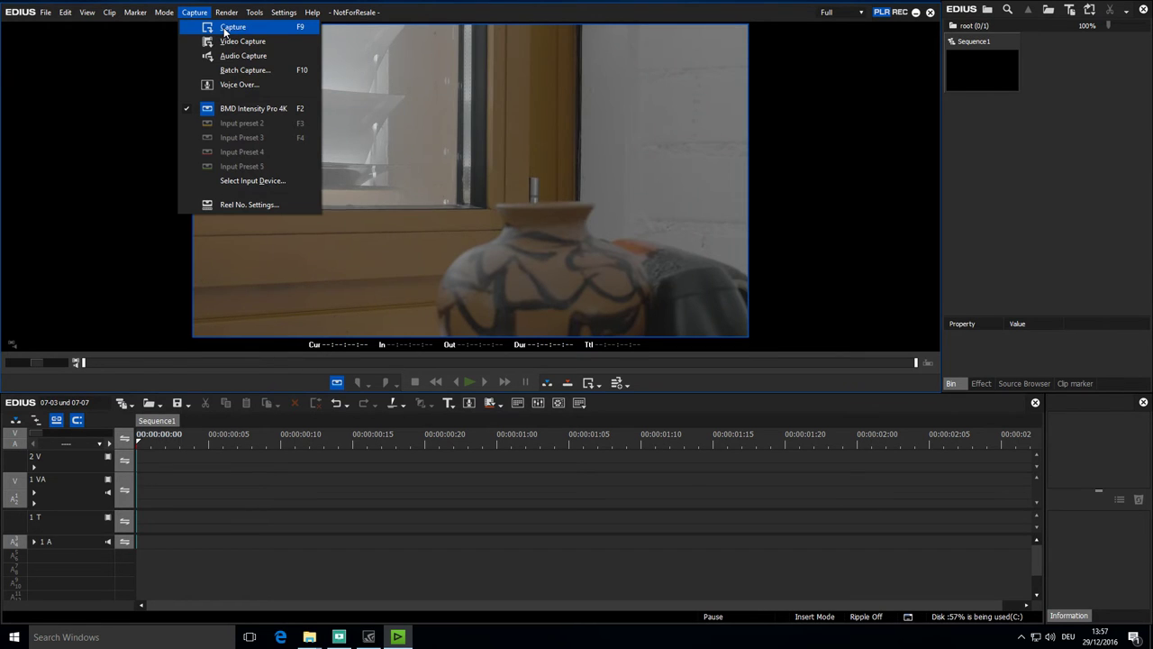
- Record about 9 seconds of the camera feed, creating clip Cap1229_001
click(232, 27)
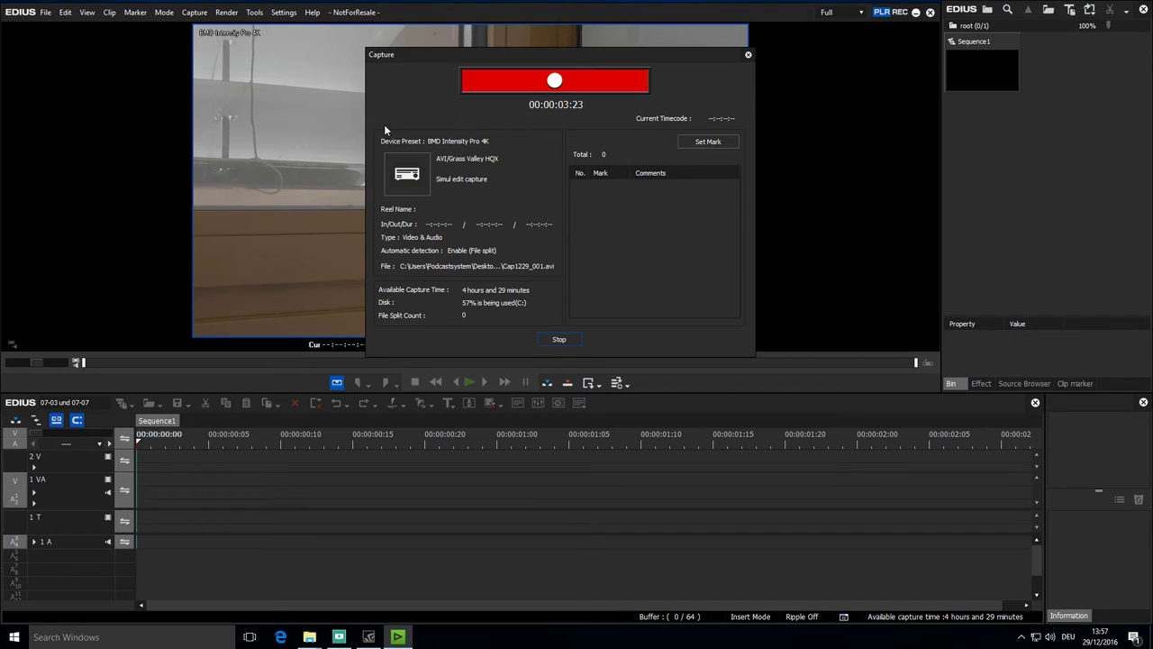
click(559, 339)
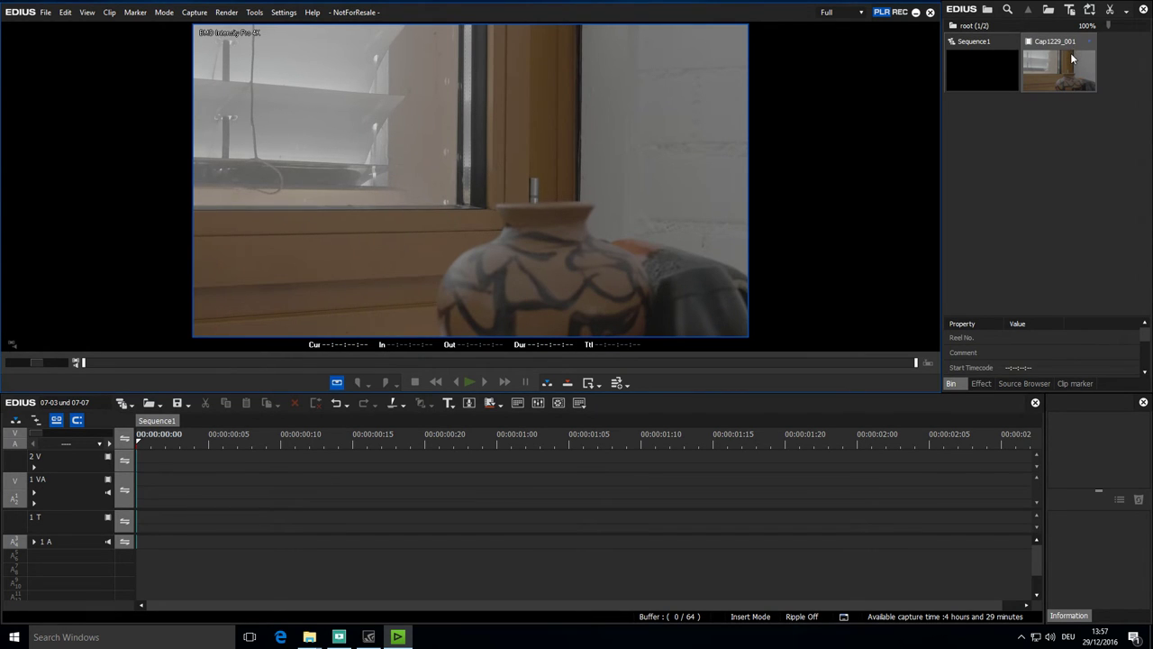
- Drop Cap1229_001 onto the 1 VA track at the timeline start and scrub through it
drag(1070, 52, 144, 491)
drag(222, 447, 529, 468)
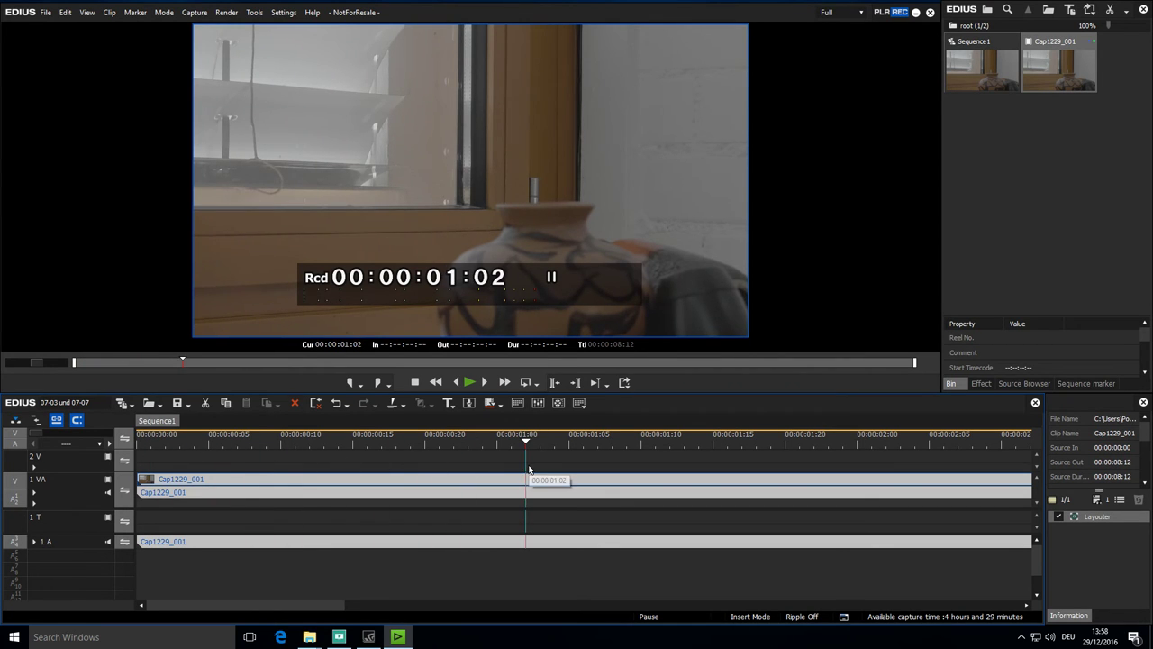